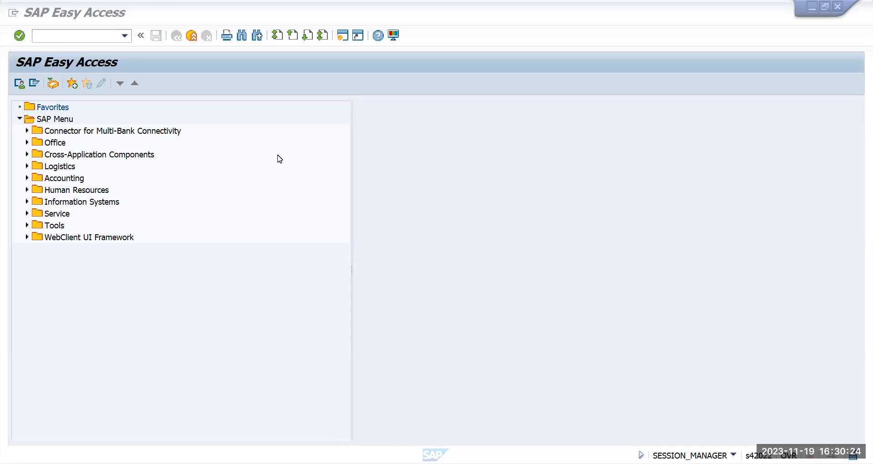
Step: Open SE16N and list table ANLA filtered to company code TMUS
{"action": "left_click", "coordinate": [64, 39]}
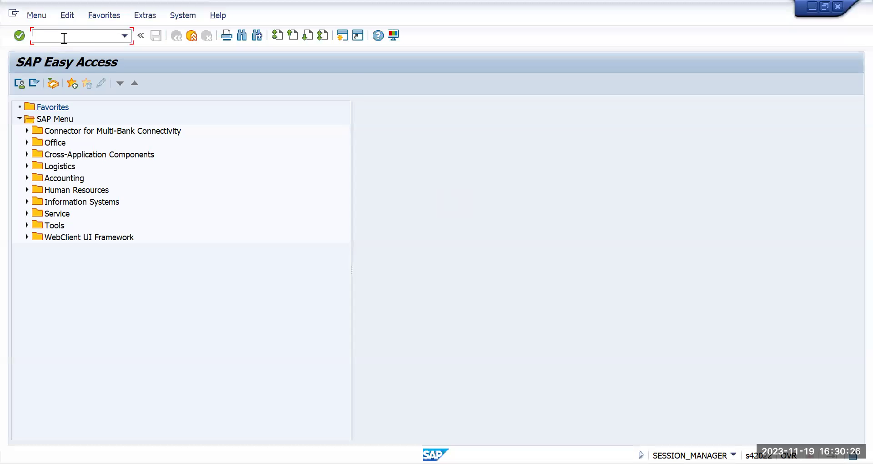
{"action": "type", "text": "se16n"}
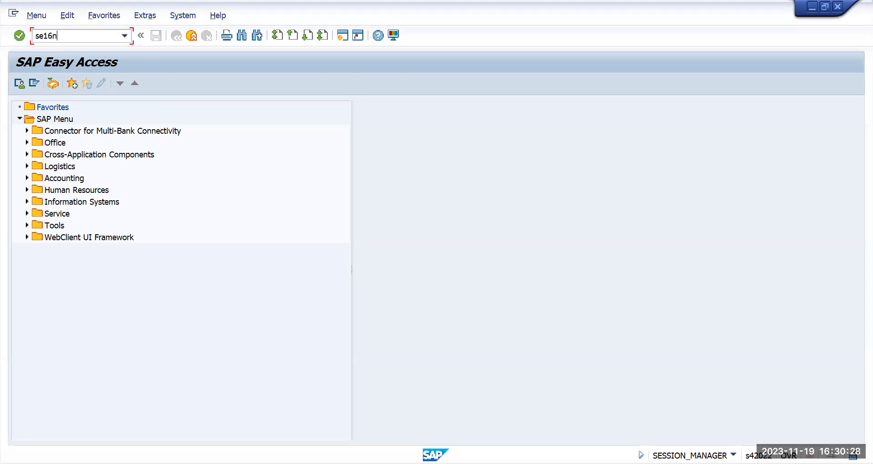
{"action": "key", "text": "Return"}
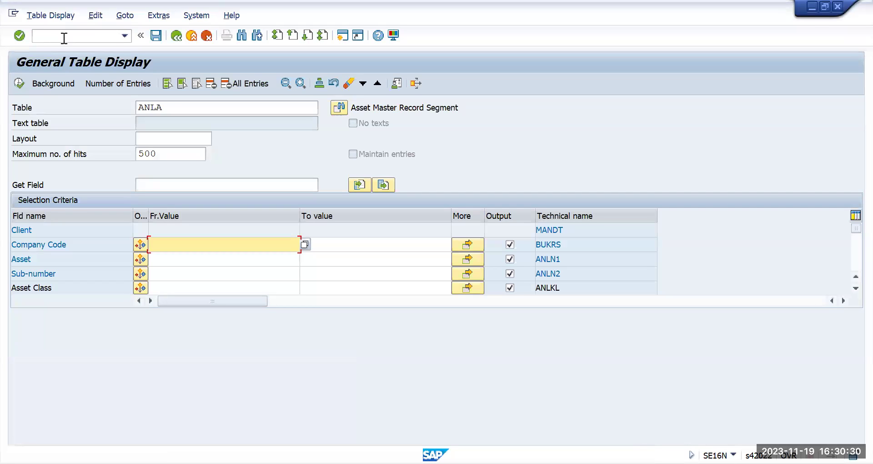
{"action": "left_click", "coordinate": [175, 105]}
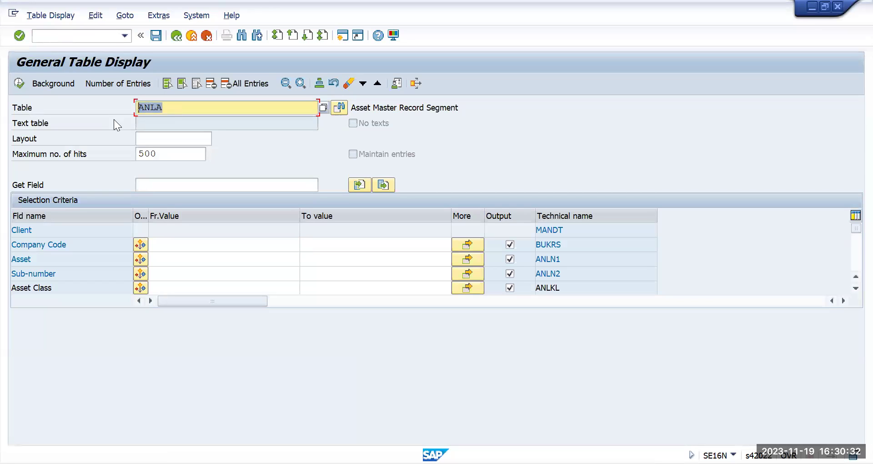
{"action": "left_click", "coordinate": [180, 245]}
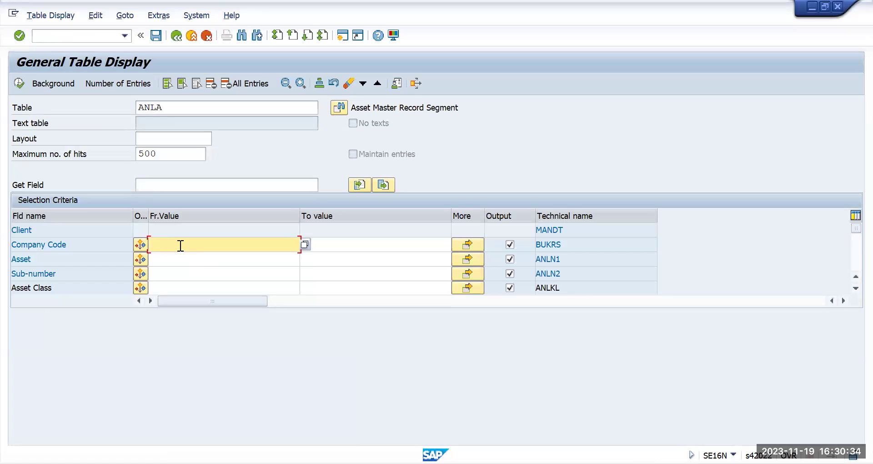
{"action": "type", "text": "tm"}
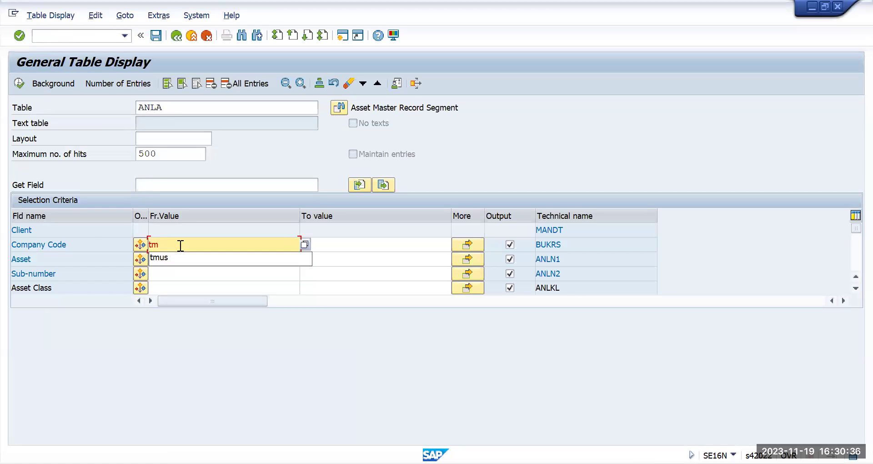
{"action": "type", "text": "us"}
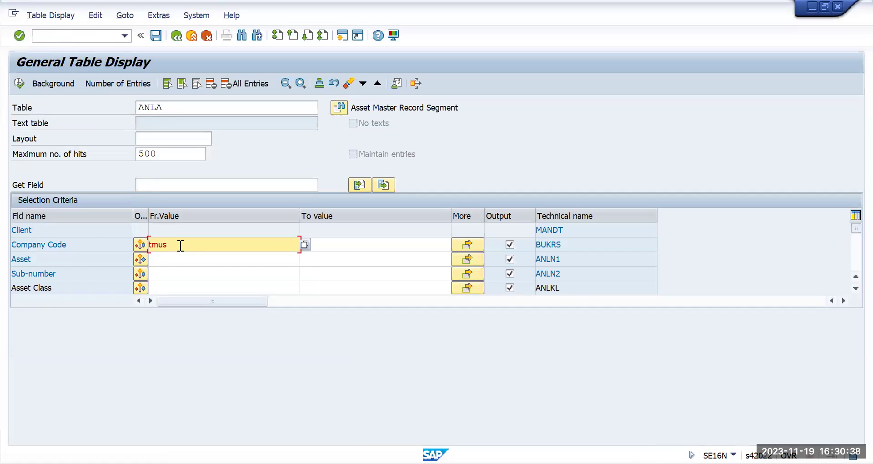
{"action": "left_click", "coordinate": [15, 85]}
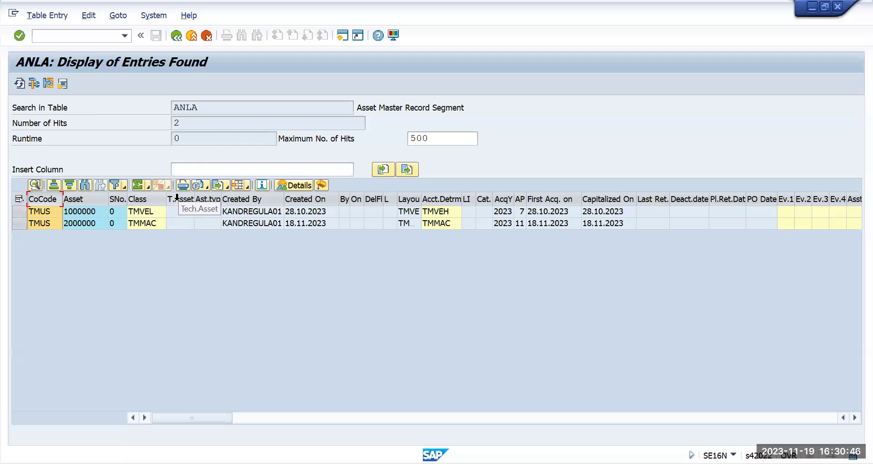
Step: Widen the Layout column to read Screen Layout and check acquisition dates 28.10.2023 and 18.11.2023
{"action": "left_click", "coordinate": [148, 200]}
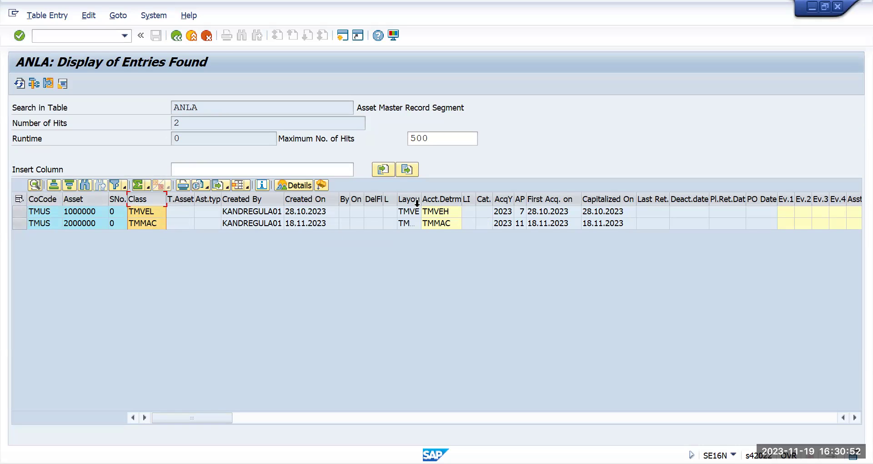
{"action": "left_click_drag", "start_coordinate": [420, 200], "coordinate": [455, 200]}
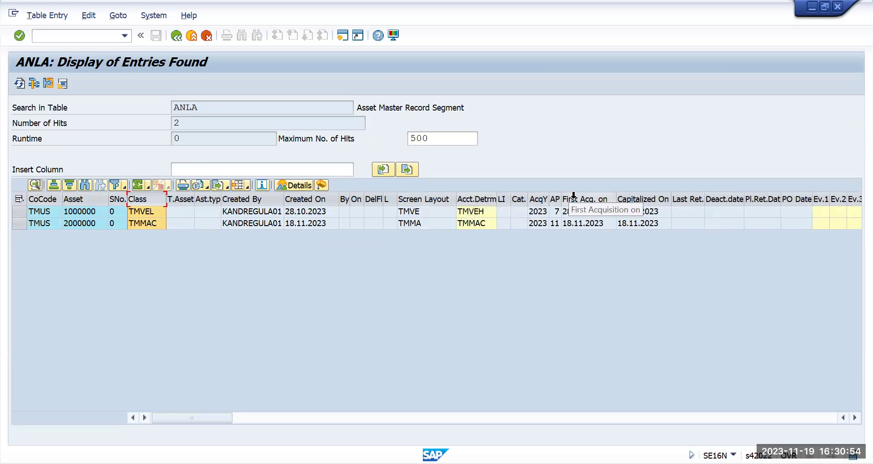
{"action": "left_click", "coordinate": [588, 200]}
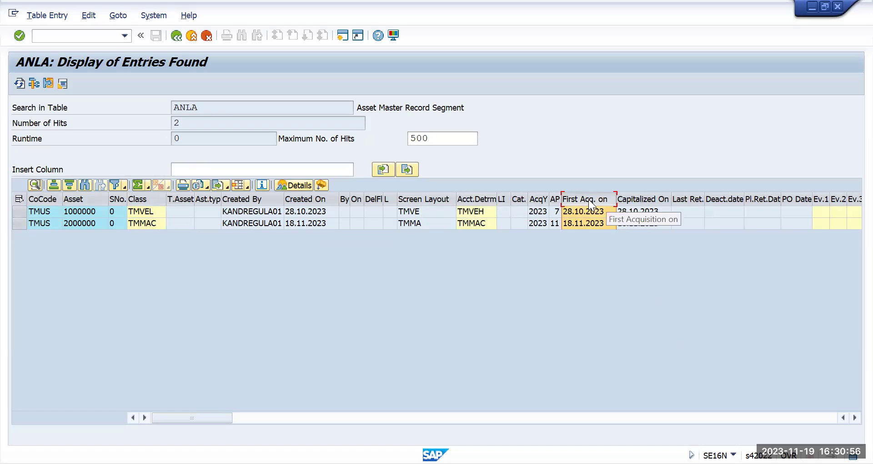
{"action": "left_click", "coordinate": [581, 211]}
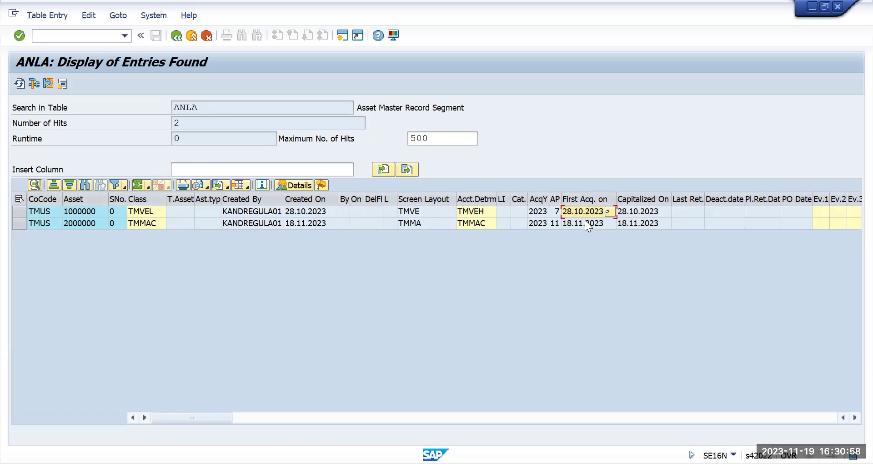
{"action": "left_click", "coordinate": [585, 222]}
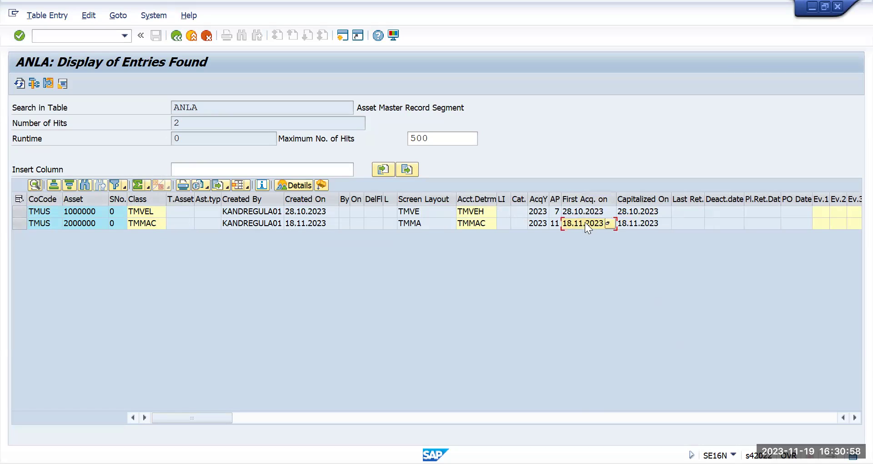
Step: Scroll right to the Vendor and value columns, then back to First Acq. on
{"action": "left_click", "coordinate": [562, 416]}
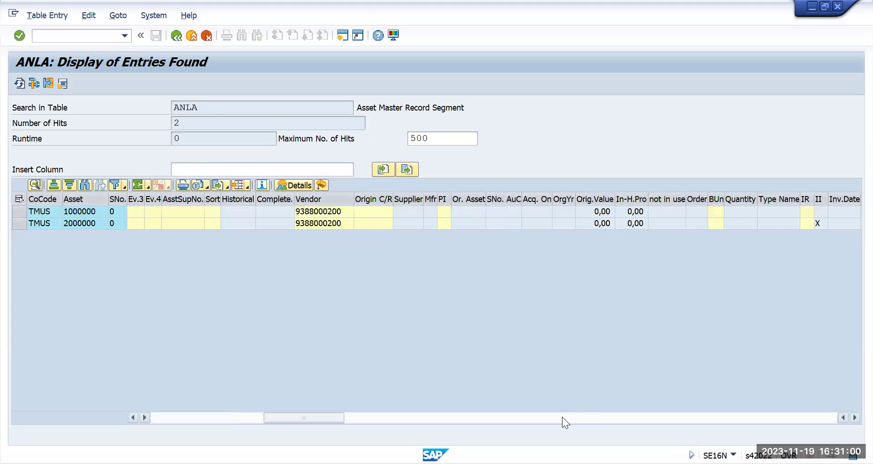
{"action": "left_click", "coordinate": [219, 421]}
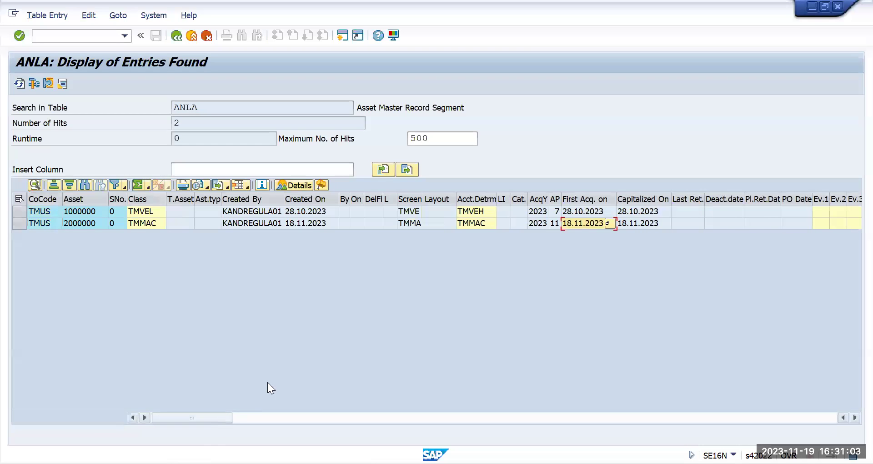
{"action": "left_click", "coordinate": [595, 200]}
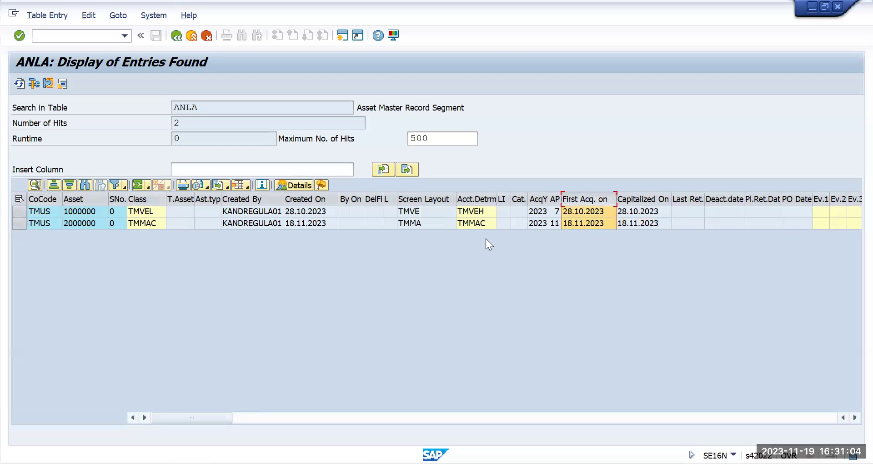
Step: Scroll to the asset Description column and compare it with the Asset number column
{"action": "left_click", "coordinate": [444, 416]}
{"action": "left_click", "coordinate": [445, 415]}
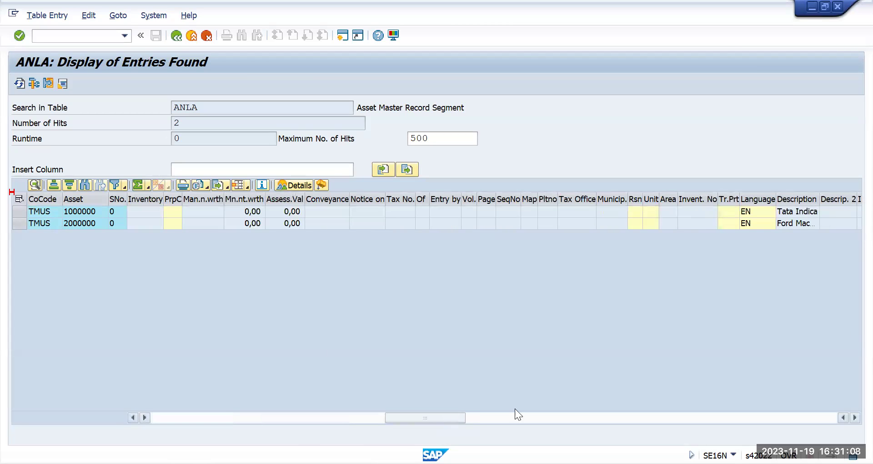
{"action": "left_click", "coordinate": [792, 202]}
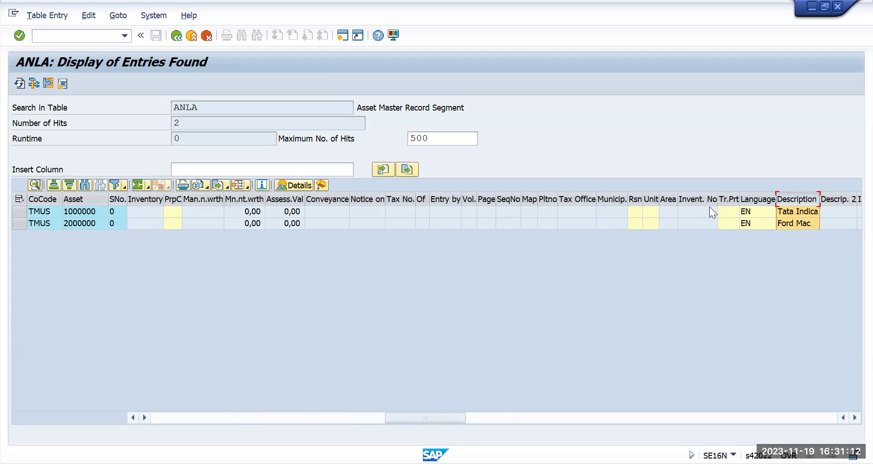
{"action": "left_click", "coordinate": [88, 199]}
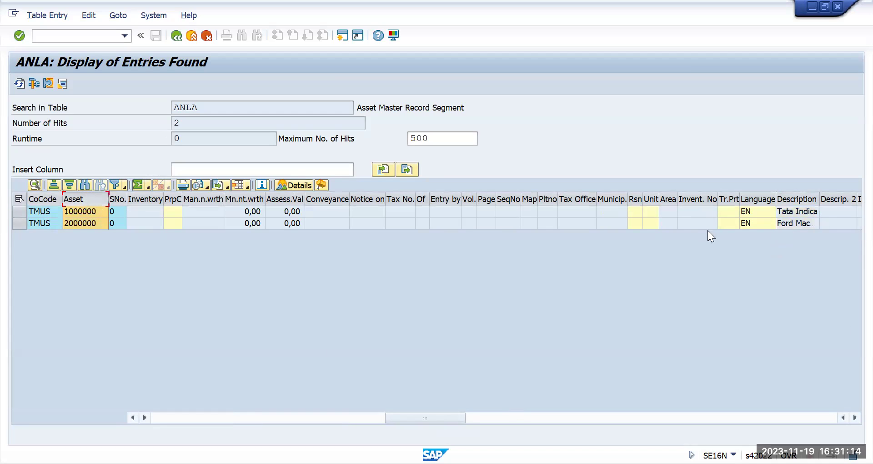
{"action": "left_click", "coordinate": [794, 199]}
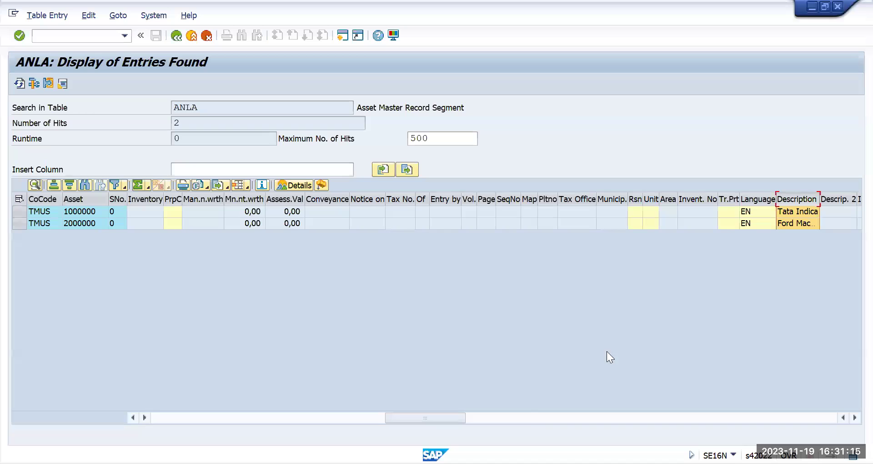
Step: Scroll right through the change history columns to the end of the ANLA table
{"action": "left_click", "coordinate": [524, 416]}
{"action": "left_click", "coordinate": [623, 416]}
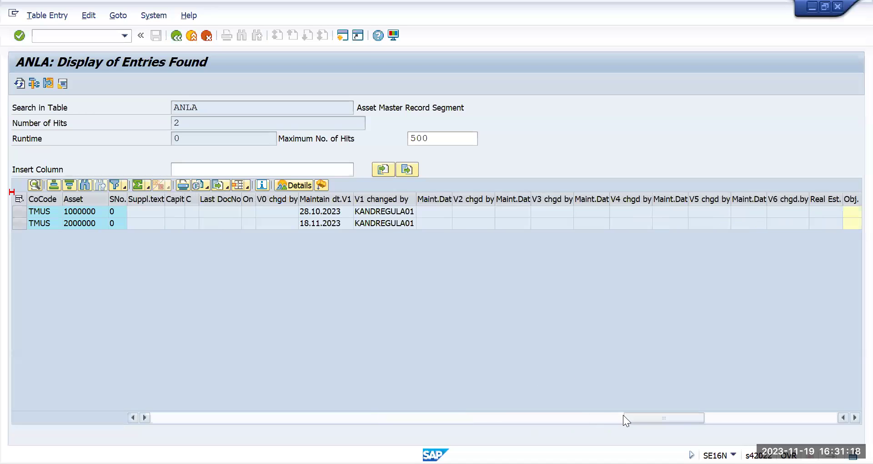
{"action": "left_click_drag", "start_coordinate": [678, 414], "coordinate": [796, 415]}
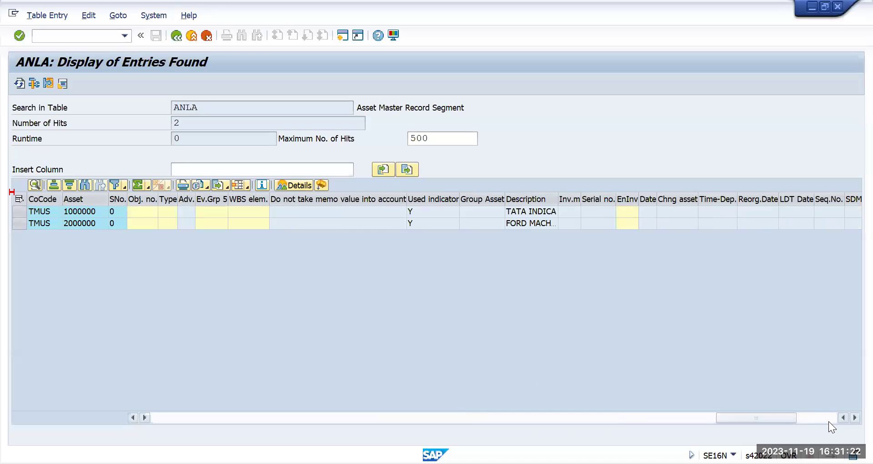
{"action": "left_click", "coordinate": [851, 419]}
{"action": "left_click", "coordinate": [851, 419]}
{"action": "left_click", "coordinate": [851, 419]}
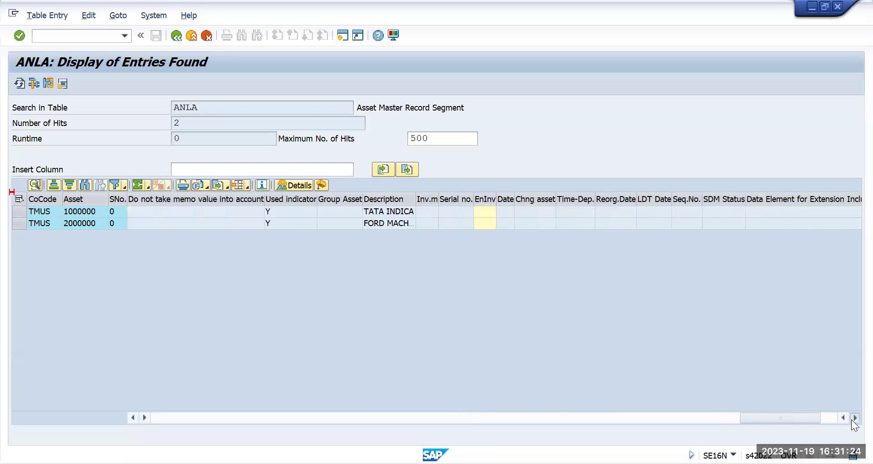
{"action": "left_click", "coordinate": [850, 419]}
{"action": "left_click", "coordinate": [851, 419]}
{"action": "left_click", "coordinate": [851, 419]}
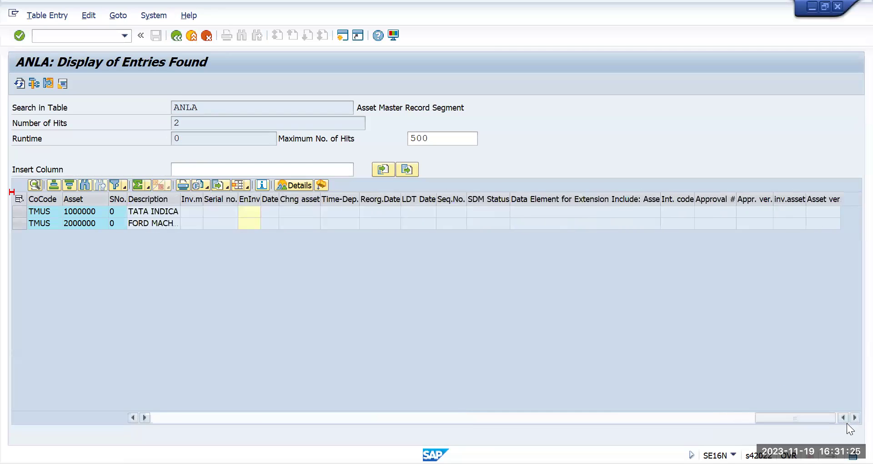
Step: Scroll back left past leasing, valuation and vendor columns to the acquisition and capitalization dates
{"action": "left_click", "coordinate": [134, 419]}
{"action": "left_click", "coordinate": [133, 420]}
{"action": "left_click", "coordinate": [133, 419]}
{"action": "left_click", "coordinate": [134, 419]}
{"action": "left_click", "coordinate": [133, 419]}
{"action": "left_click", "coordinate": [133, 419]}
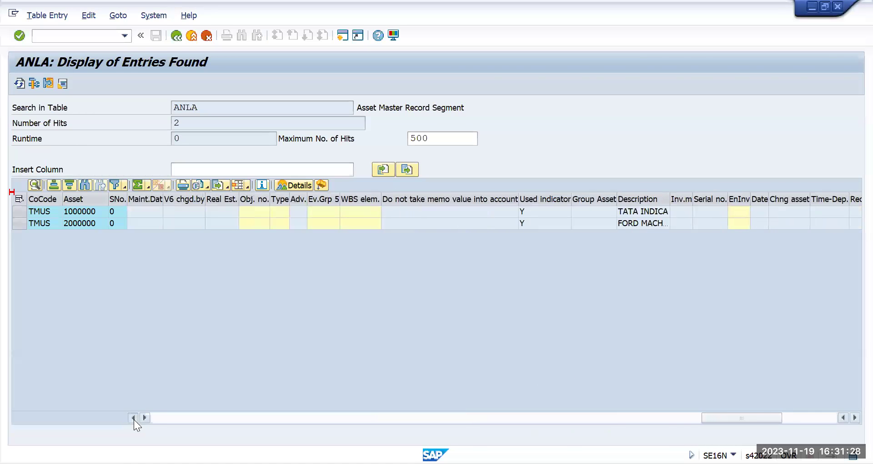
{"action": "left_click", "coordinate": [134, 419]}
{"action": "left_click", "coordinate": [134, 419]}
{"action": "left_click", "coordinate": [134, 419]}
{"action": "left_click", "coordinate": [133, 419]}
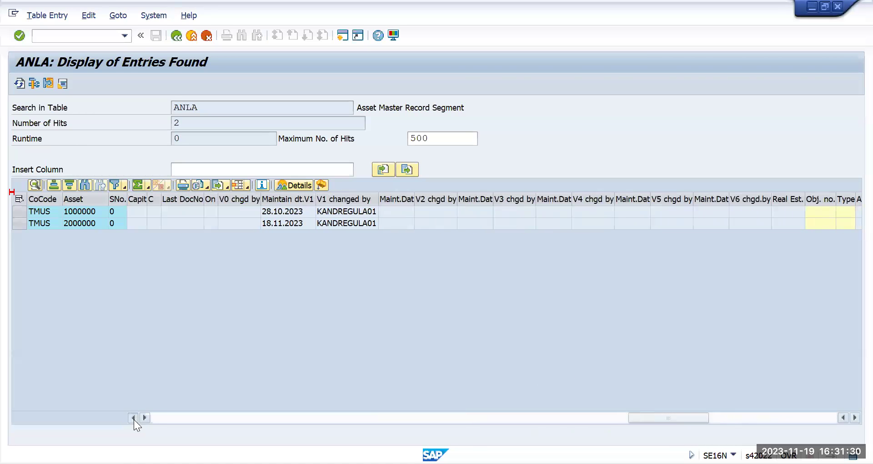
{"action": "left_click", "coordinate": [134, 419]}
{"action": "left_click", "coordinate": [134, 419]}
{"action": "left_click", "coordinate": [134, 419]}
{"action": "left_click", "coordinate": [133, 419]}
{"action": "left_click", "coordinate": [134, 419]}
{"action": "left_click", "coordinate": [134, 419]}
{"action": "left_click", "coordinate": [133, 419]}
{"action": "left_click", "coordinate": [134, 419]}
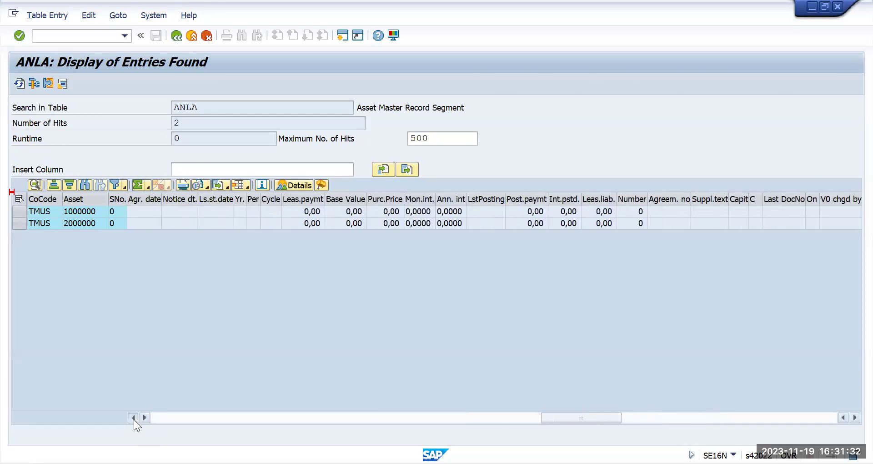
{"action": "left_click", "coordinate": [133, 419]}
{"action": "left_click", "coordinate": [134, 419]}
{"action": "left_click", "coordinate": [134, 419]}
{"action": "left_click", "coordinate": [134, 419]}
{"action": "left_click", "coordinate": [134, 419]}
{"action": "left_click", "coordinate": [134, 419]}
{"action": "left_click", "coordinate": [134, 419]}
{"action": "left_click", "coordinate": [134, 419]}
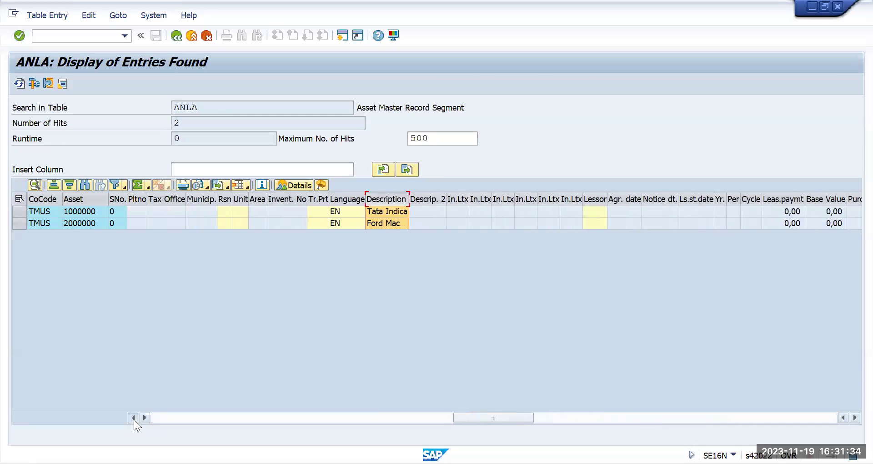
{"action": "left_click", "coordinate": [134, 419]}
{"action": "left_click", "coordinate": [134, 419]}
{"action": "left_click", "coordinate": [133, 419]}
{"action": "left_click", "coordinate": [134, 419]}
{"action": "left_click", "coordinate": [134, 419]}
{"action": "left_click", "coordinate": [134, 419]}
{"action": "left_click", "coordinate": [134, 419]}
{"action": "left_click", "coordinate": [133, 419]}
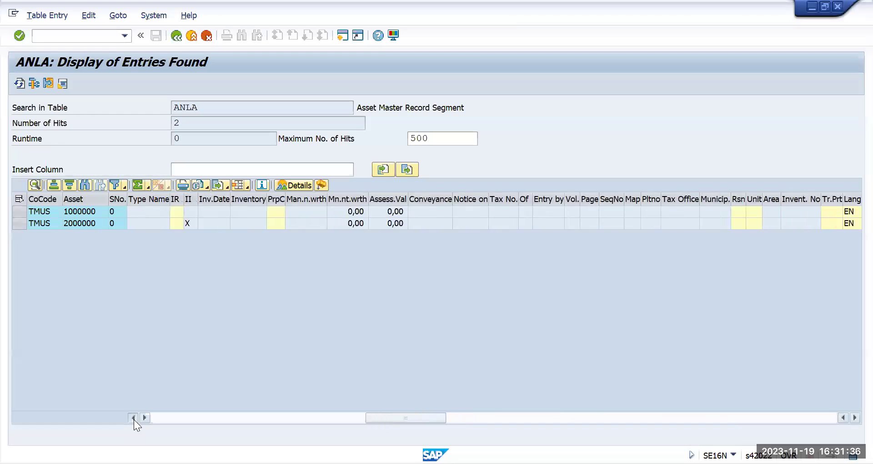
{"action": "left_click", "coordinate": [133, 419]}
{"action": "left_click", "coordinate": [134, 419]}
{"action": "left_click", "coordinate": [134, 419]}
{"action": "left_click", "coordinate": [134, 419]}
{"action": "left_click", "coordinate": [133, 419]}
{"action": "left_click", "coordinate": [134, 419]}
{"action": "left_click", "coordinate": [134, 420]}
{"action": "left_click", "coordinate": [134, 419]}
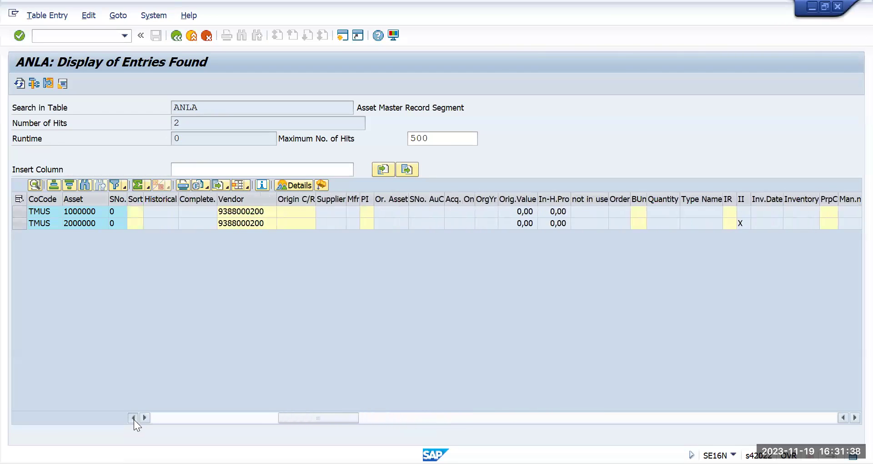
{"action": "left_click", "coordinate": [133, 419]}
{"action": "left_click", "coordinate": [134, 419]}
{"action": "left_click", "coordinate": [133, 419]}
{"action": "left_click", "coordinate": [134, 419]}
{"action": "left_click", "coordinate": [134, 419]}
{"action": "left_click", "coordinate": [134, 419]}
{"action": "left_click", "coordinate": [133, 419]}
{"action": "left_click", "coordinate": [133, 419]}
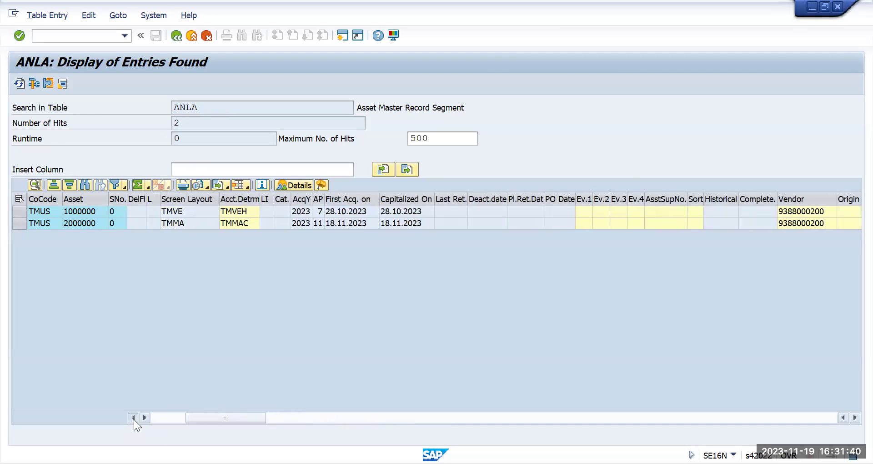
{"action": "left_click", "coordinate": [134, 419]}
{"action": "left_click", "coordinate": [133, 419]}
{"action": "left_click", "coordinate": [134, 419]}
{"action": "left_click", "coordinate": [134, 419]}
{"action": "left_click", "coordinate": [134, 419]}
{"action": "left_click", "coordinate": [134, 419]}
{"action": "left_click", "coordinate": [134, 419]}
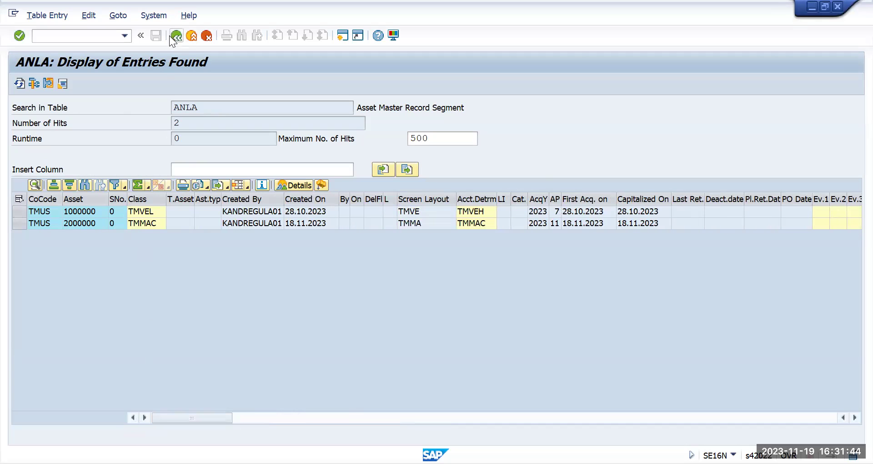
{"action": "left_click", "coordinate": [69, 223]}
{"action": "left_click", "coordinate": [85, 35]}
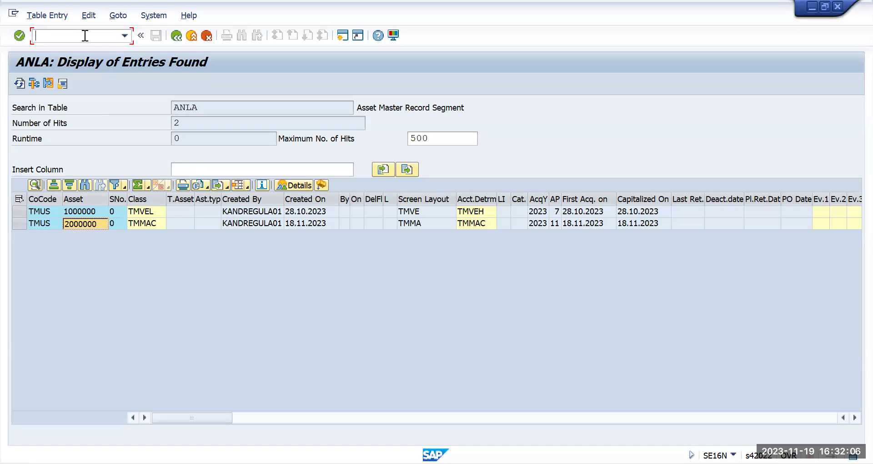
Step: Restart SE16N with /nse16n and switch the table from ANLA to ACDOCA
{"action": "type", "text": "/nse16n"}
{"action": "key", "text": "Return"}
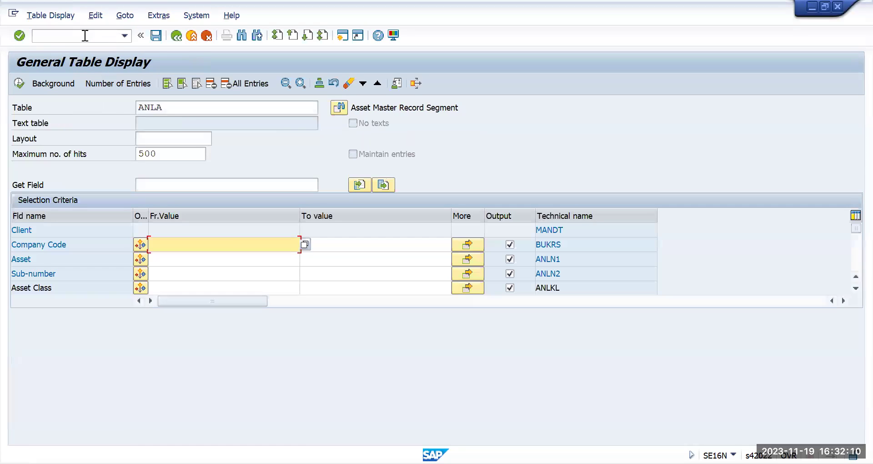
{"action": "left_click", "coordinate": [196, 107]}
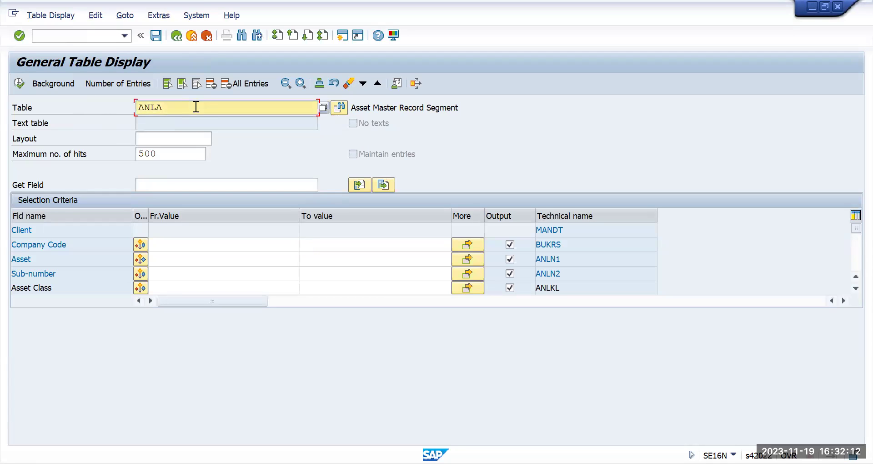
{"action": "key", "text": "BackSpace"}
{"action": "key", "text": "BackSpace"}
{"action": "key", "text": "BackSpace"}
{"action": "key", "text": "BackSpace"}
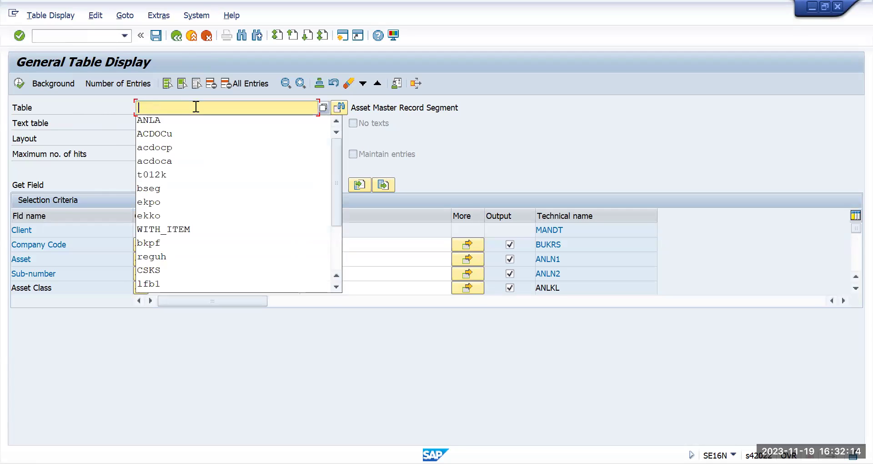
{"action": "type", "text": "acd"}
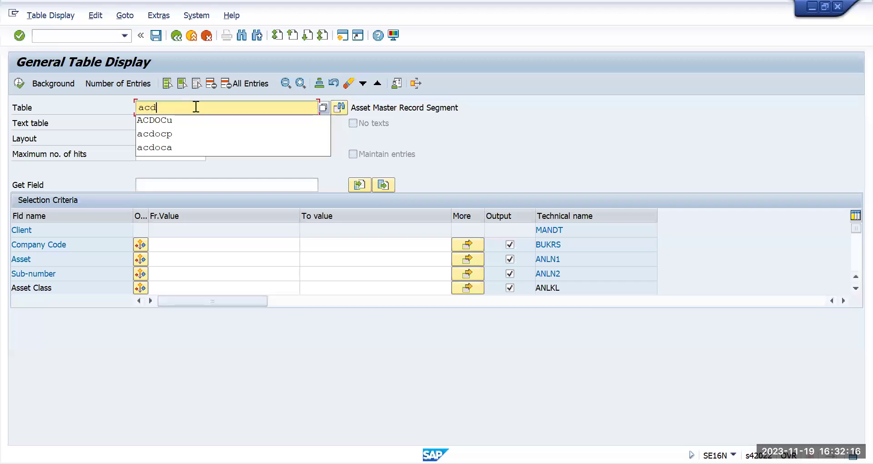
{"action": "type", "text": "oca"}
{"action": "key", "text": "Return"}
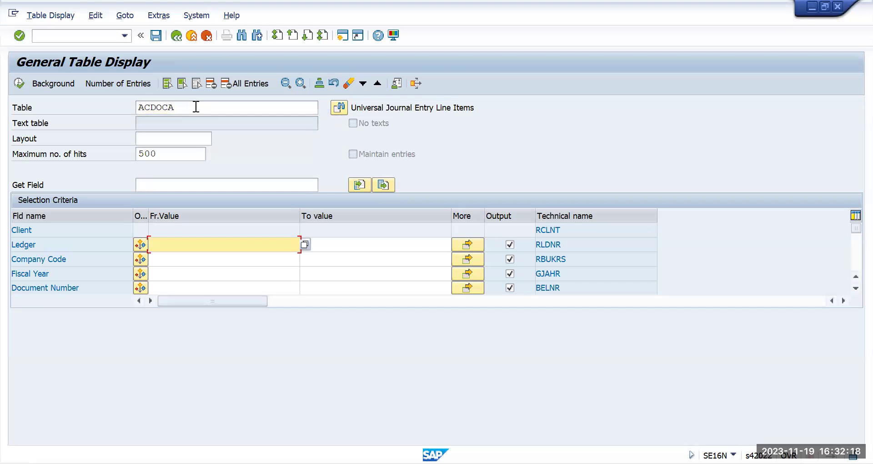
Step: Filter ACDOCA on company code TMUS and asset 2000000, then execute
{"action": "left_click", "coordinate": [169, 257]}
{"action": "type", "text": "tmus"}
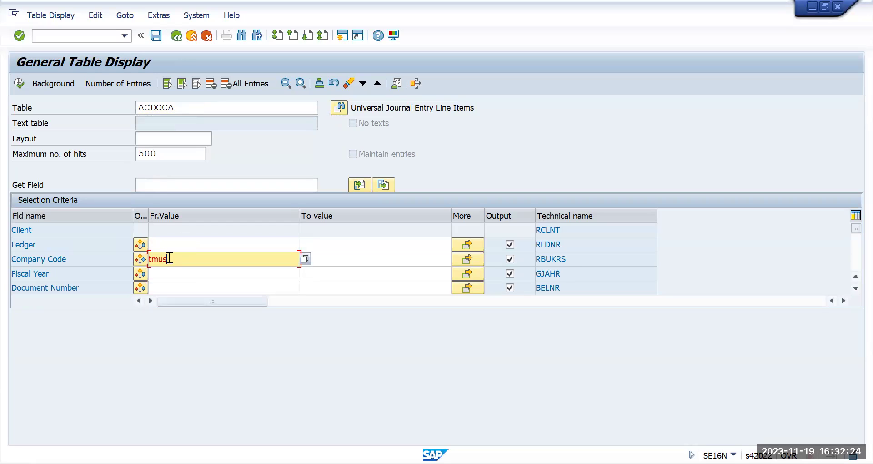
{"action": "key", "text": "Tab"}
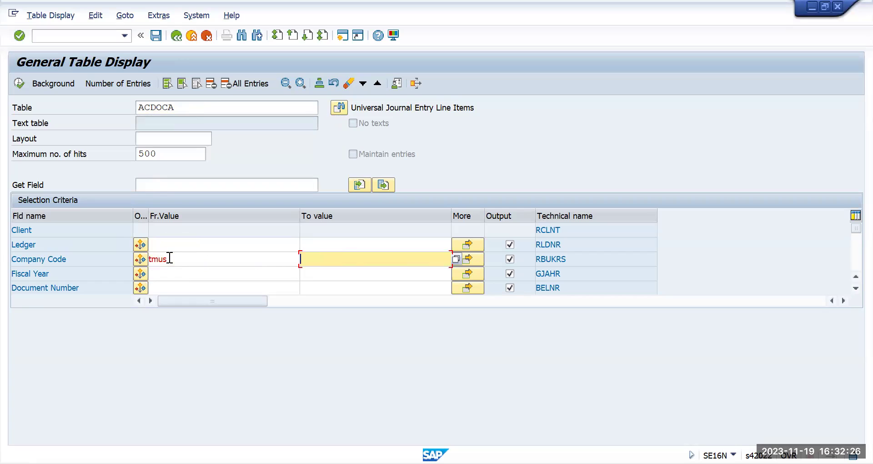
{"action": "key", "text": "ctrl+f"}
{"action": "type", "text": "ass"}
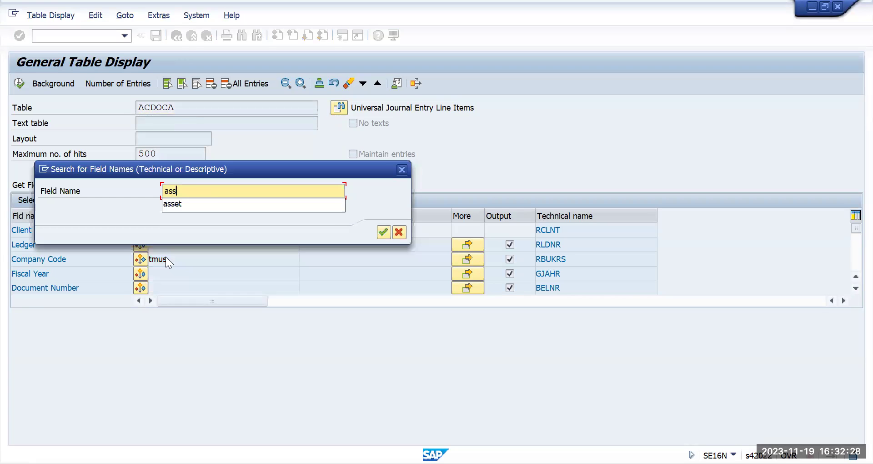
{"action": "type", "text": "et"}
{"action": "key", "text": "Return"}
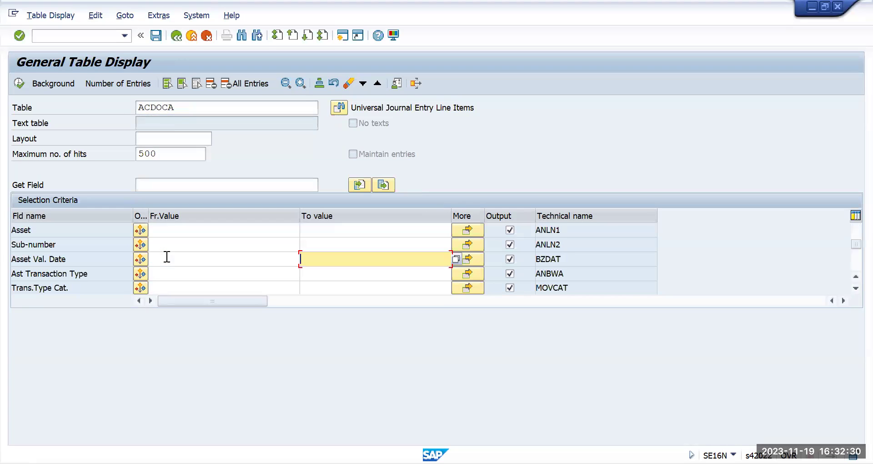
{"action": "left_click", "coordinate": [195, 234]}
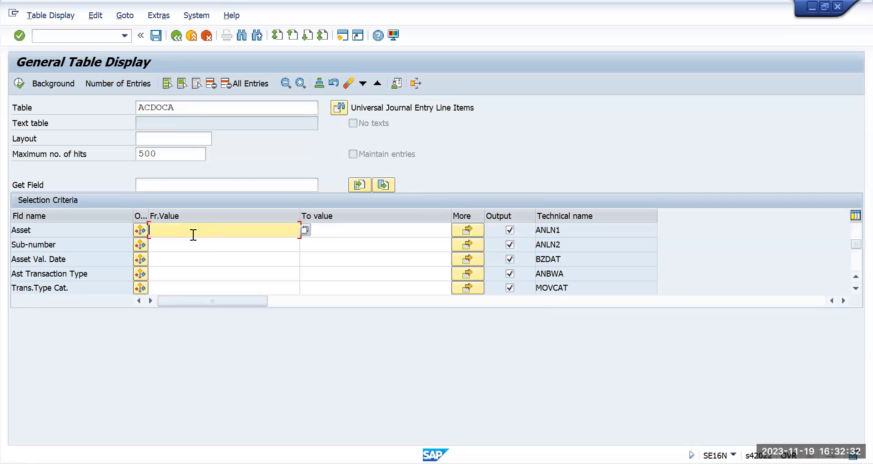
{"action": "type", "text": "2000000"}
{"action": "left_click", "coordinate": [19, 82]}
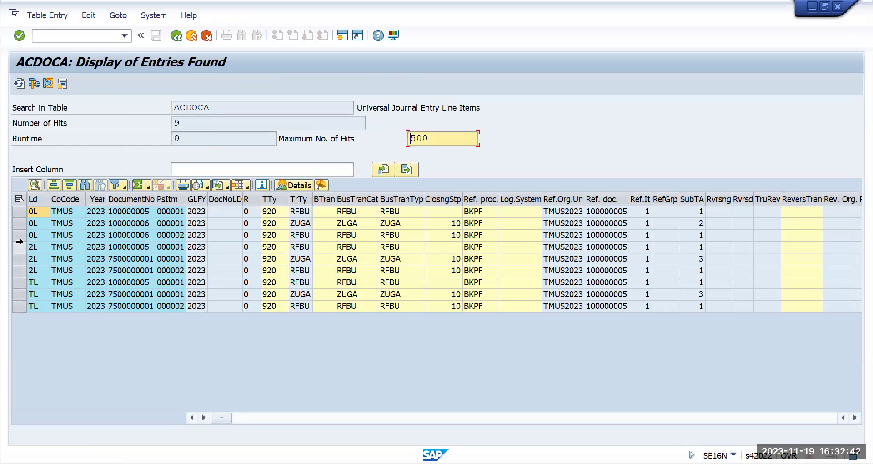
{"action": "left_click", "coordinate": [19, 243]}
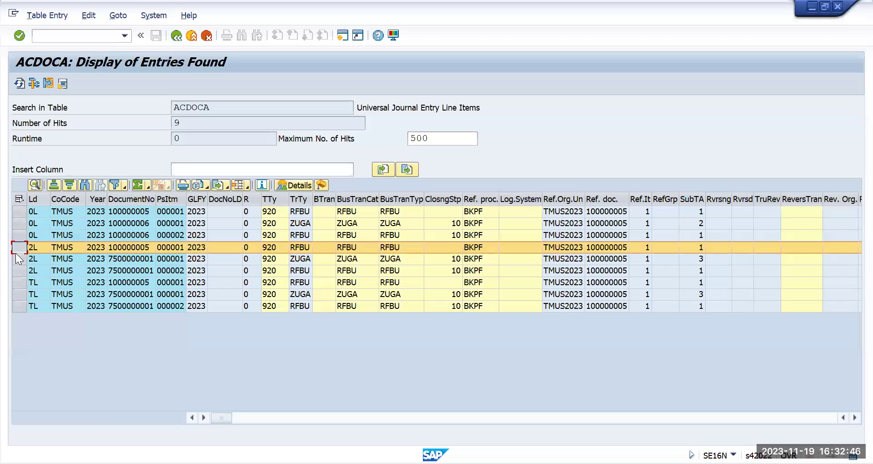
{"action": "left_click", "coordinate": [19, 270]}
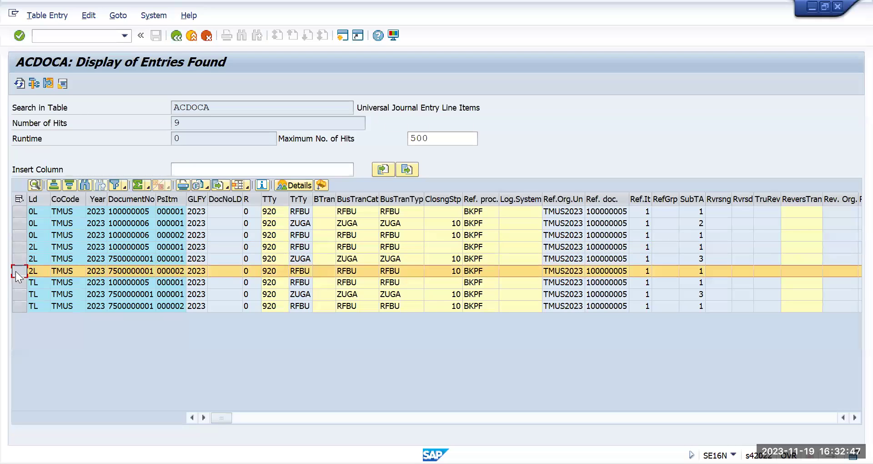
{"action": "left_click", "coordinate": [21, 248]}
{"action": "left_click", "coordinate": [19, 212]}
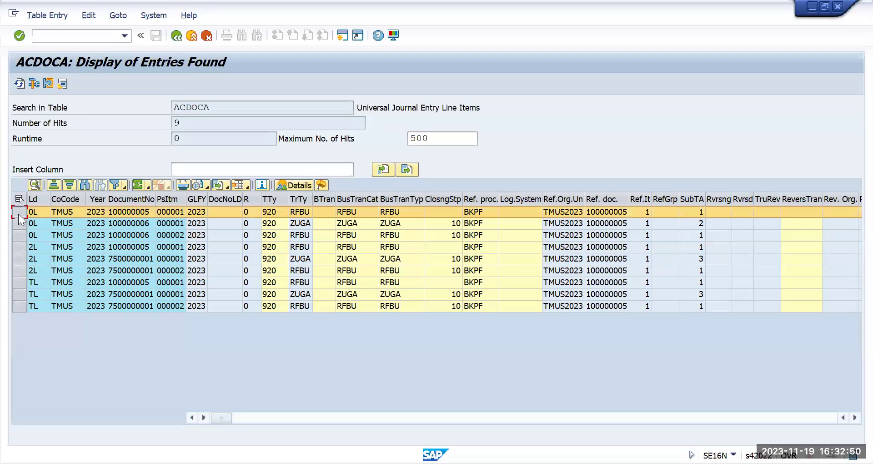
{"action": "left_click", "coordinate": [19, 223]}
{"action": "left_click", "coordinate": [19, 235]}
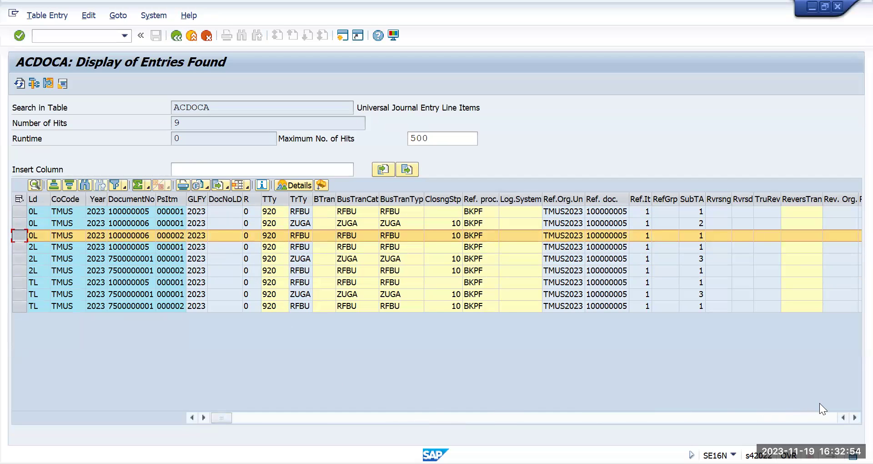
Step: Scroll right to the currency columns and select BTCrcy and Glob Crcy showing INR
{"action": "left_click", "coordinate": [852, 416]}
{"action": "left_click", "coordinate": [853, 417]}
{"action": "left_click", "coordinate": [853, 417]}
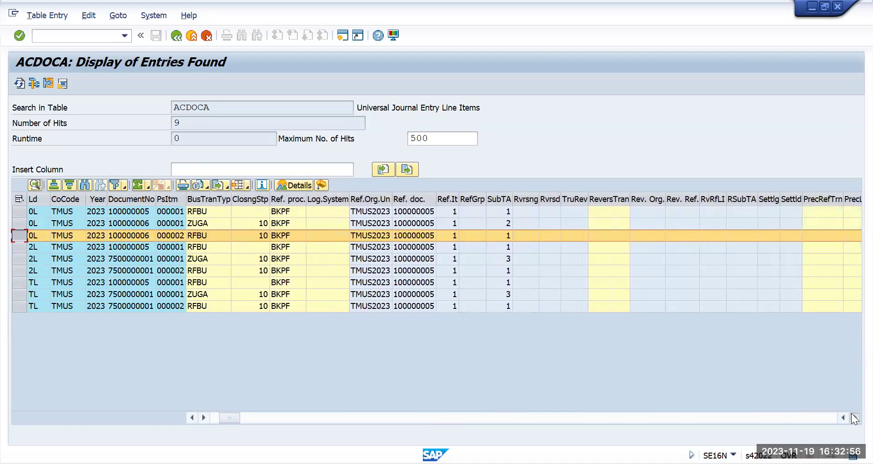
{"action": "left_click", "coordinate": [853, 416]}
{"action": "left_click", "coordinate": [853, 417]}
{"action": "left_click", "coordinate": [854, 417]}
{"action": "left_click", "coordinate": [853, 417]}
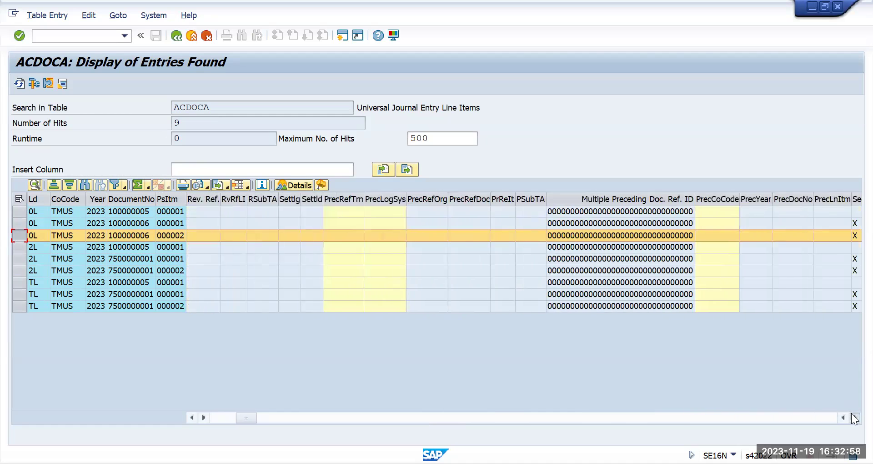
{"action": "left_click", "coordinate": [853, 417]}
{"action": "left_click", "coordinate": [853, 417]}
{"action": "left_click", "coordinate": [853, 417]}
{"action": "left_click", "coordinate": [853, 417]}
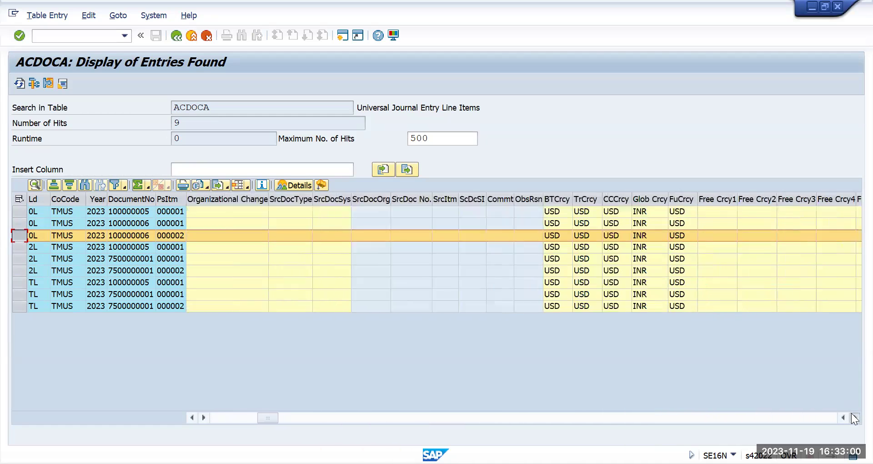
{"action": "left_click", "coordinate": [854, 417]}
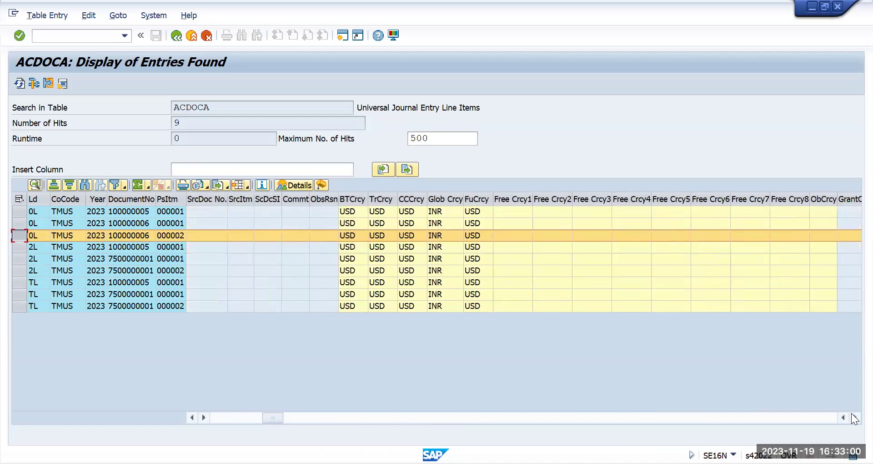
{"action": "left_click", "coordinate": [357, 203]}
{"action": "left_click", "coordinate": [438, 200]}
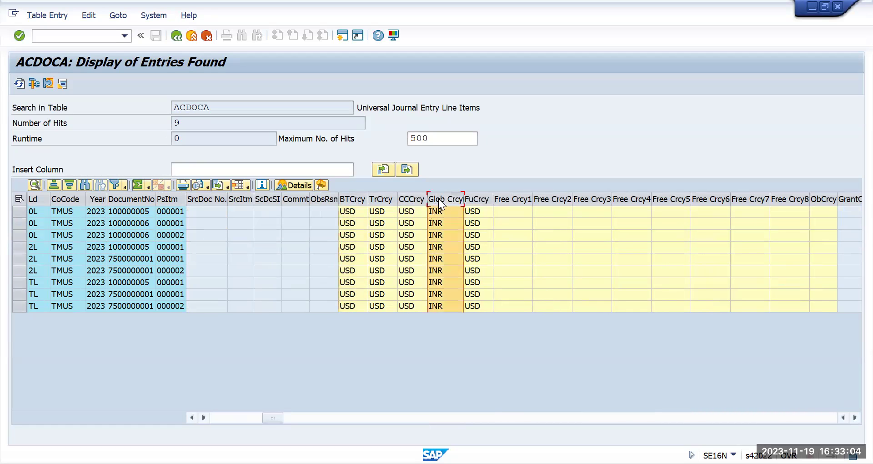
Step: Scroll on to the amount columns and check the first row's Amt in BTC and Amnt in TC
{"action": "left_click", "coordinate": [853, 417]}
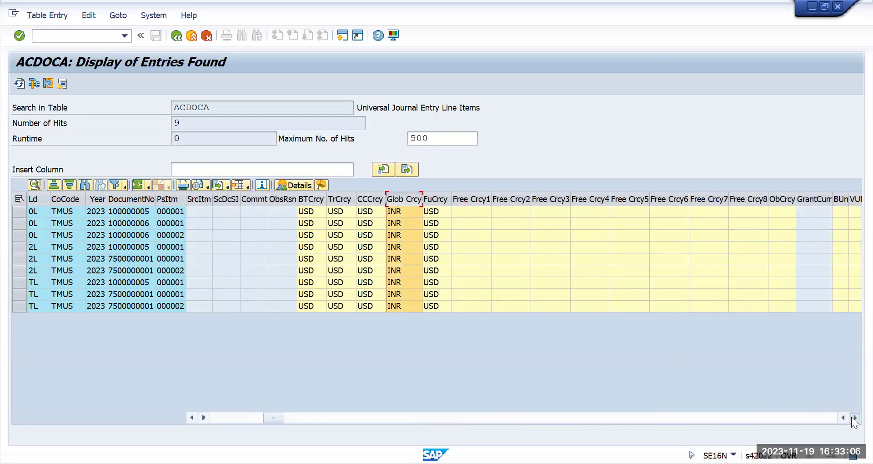
{"action": "left_click", "coordinate": [854, 417]}
{"action": "left_click", "coordinate": [853, 417]}
{"action": "left_click", "coordinate": [853, 416]}
{"action": "left_click", "coordinate": [854, 416]}
{"action": "left_click", "coordinate": [854, 417]}
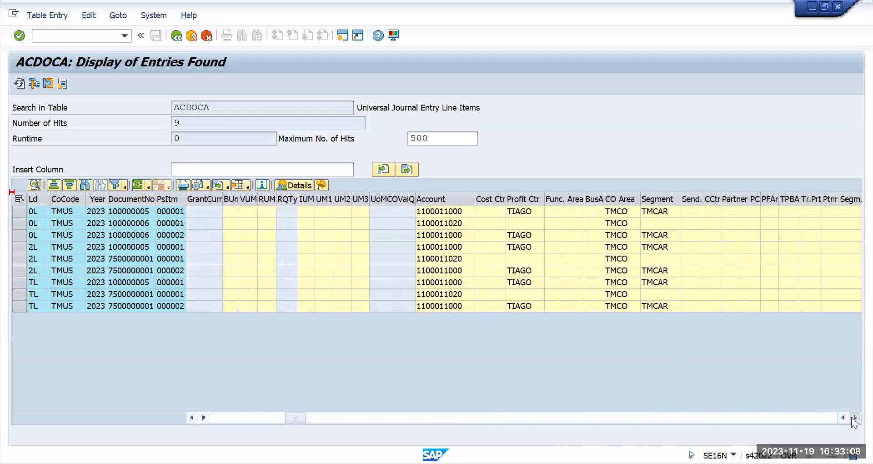
{"action": "left_click", "coordinate": [854, 417]}
{"action": "left_click", "coordinate": [852, 417]}
{"action": "left_click", "coordinate": [853, 417]}
{"action": "left_click", "coordinate": [853, 417]}
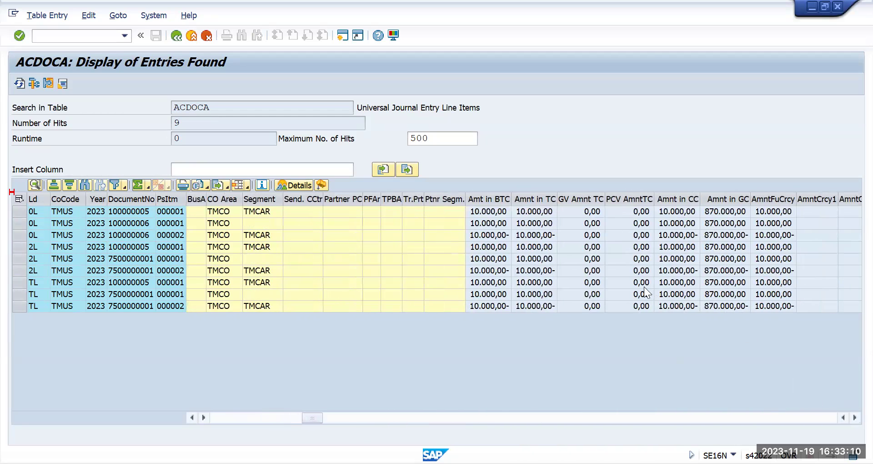
{"action": "left_click", "coordinate": [493, 215]}
{"action": "left_click", "coordinate": [523, 214]}
Step: Page past the amounts to the period and posting date columns
{"action": "left_click", "coordinate": [819, 414]}
{"action": "left_click", "coordinate": [819, 414]}
{"action": "left_click", "coordinate": [819, 414]}
{"action": "left_click", "coordinate": [819, 414]}
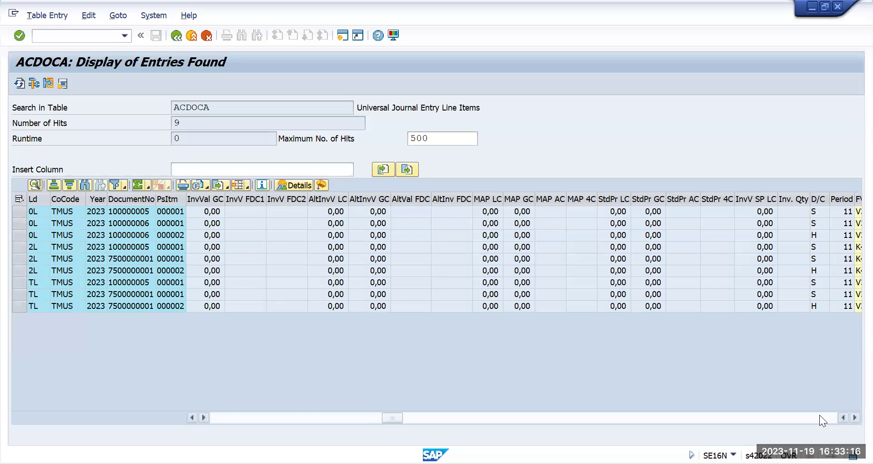
{"action": "left_click", "coordinate": [819, 414]}
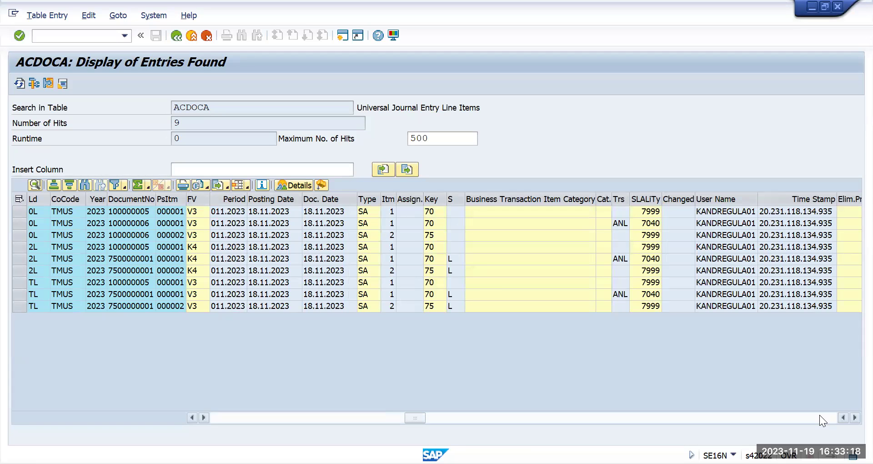
Step: Page right to the Asset column showing 2000000 and select it
{"action": "left_click", "coordinate": [819, 415]}
{"action": "left_click", "coordinate": [819, 414]}
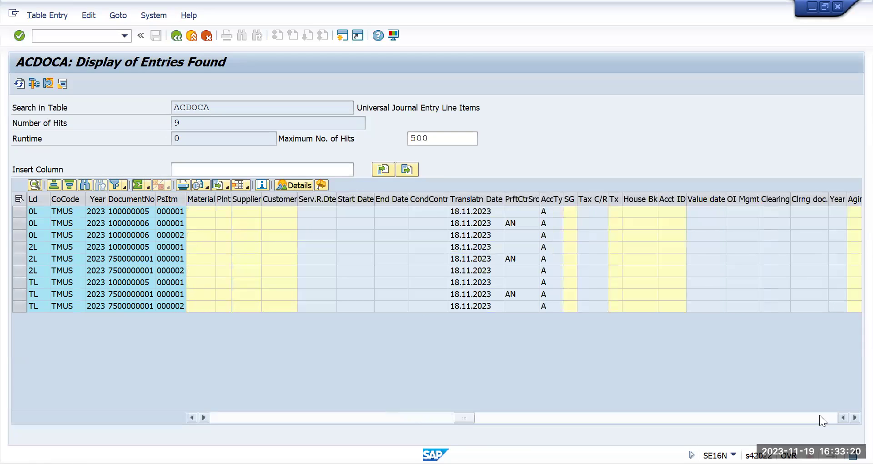
{"action": "left_click", "coordinate": [819, 414]}
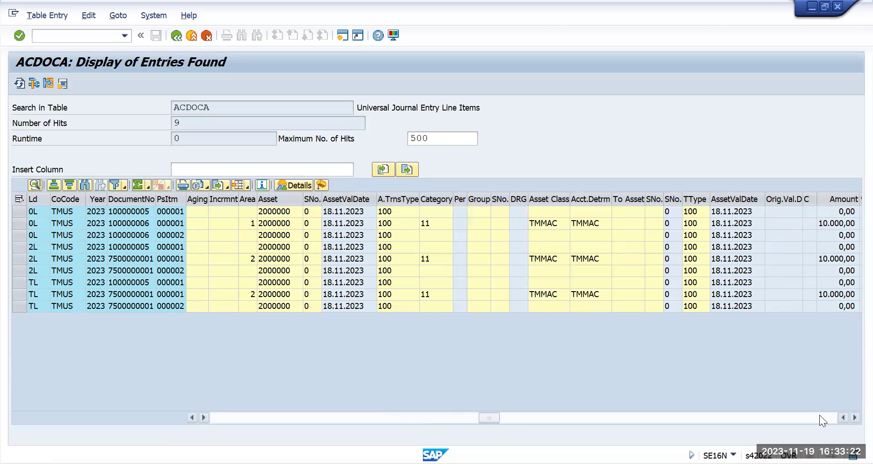
{"action": "left_click", "coordinate": [819, 414]}
{"action": "left_click", "coordinate": [819, 415]}
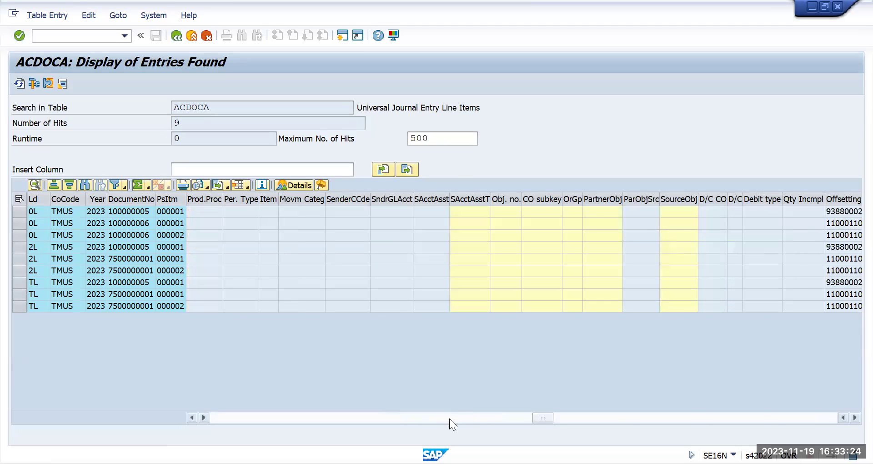
{"action": "left_click", "coordinate": [434, 420]}
{"action": "left_click", "coordinate": [434, 420]}
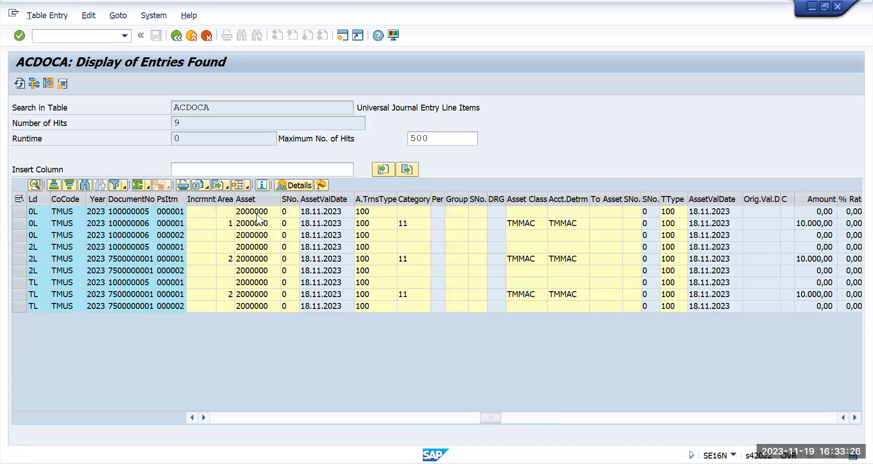
{"action": "left_click", "coordinate": [256, 199]}
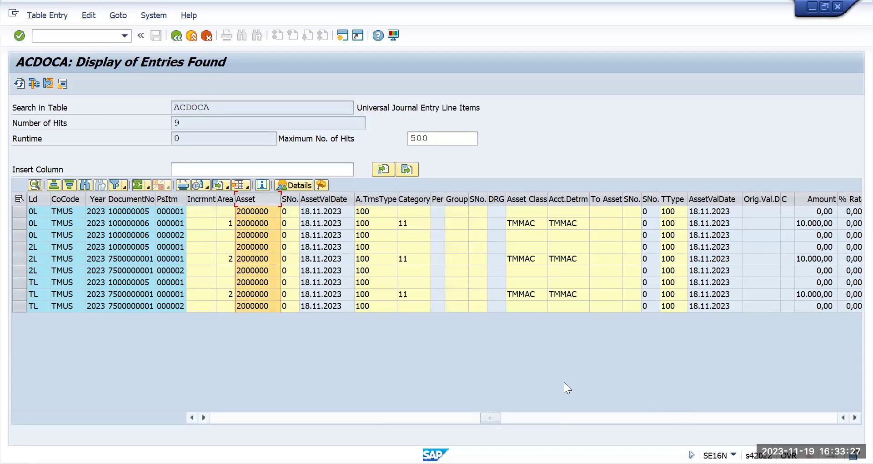
Step: Page on to the Offsetting Acct column and select its header
{"action": "left_click", "coordinate": [670, 419]}
{"action": "left_click", "coordinate": [670, 419]}
{"action": "left_click", "coordinate": [670, 419]}
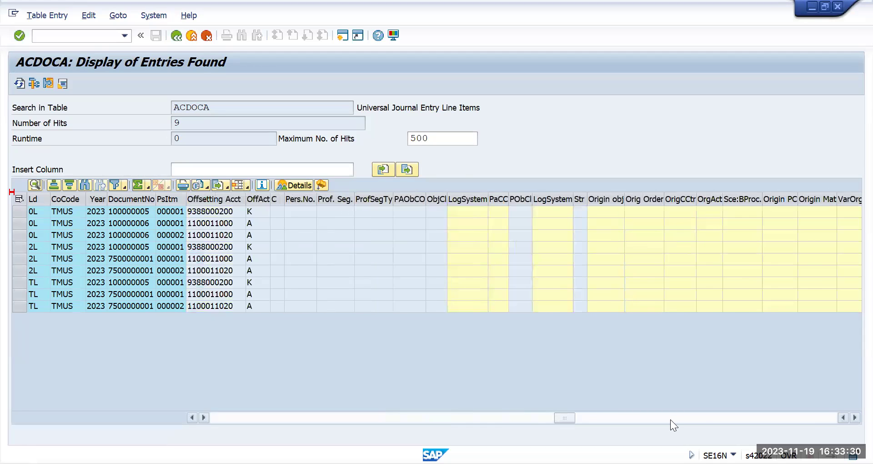
{"action": "left_click", "coordinate": [669, 419]}
{"action": "left_click", "coordinate": [559, 420]}
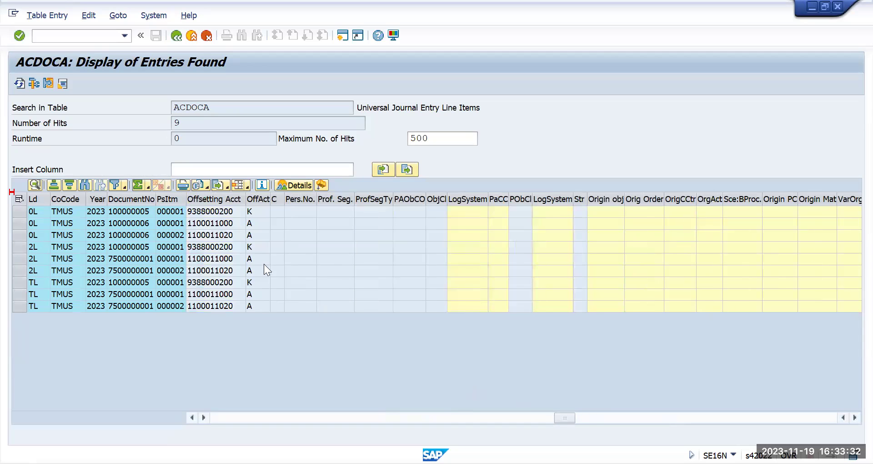
{"action": "left_click", "coordinate": [210, 200]}
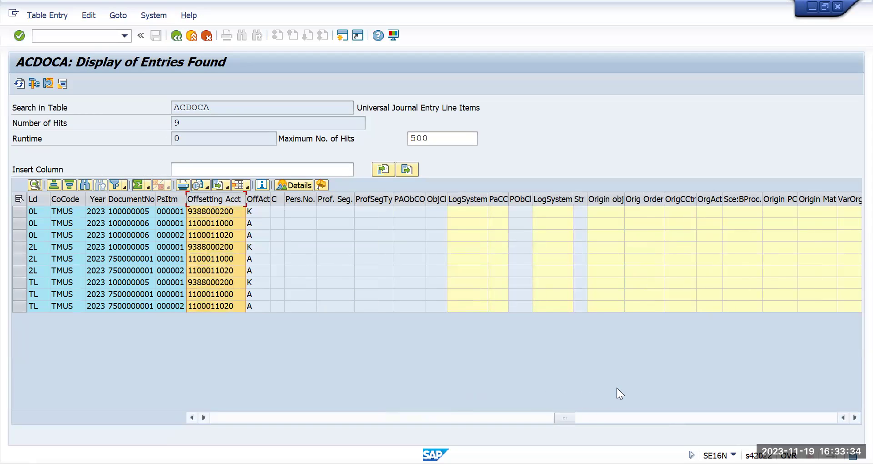
{"action": "left_click", "coordinate": [231, 210]}
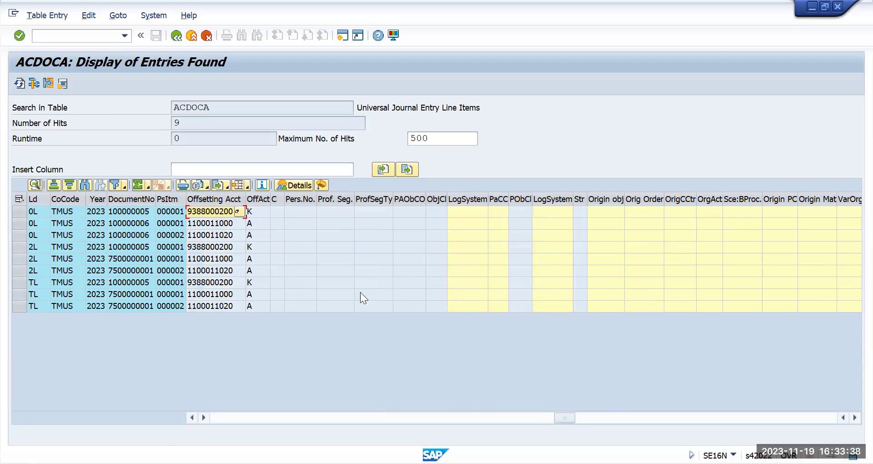
{"action": "left_click", "coordinate": [644, 414]}
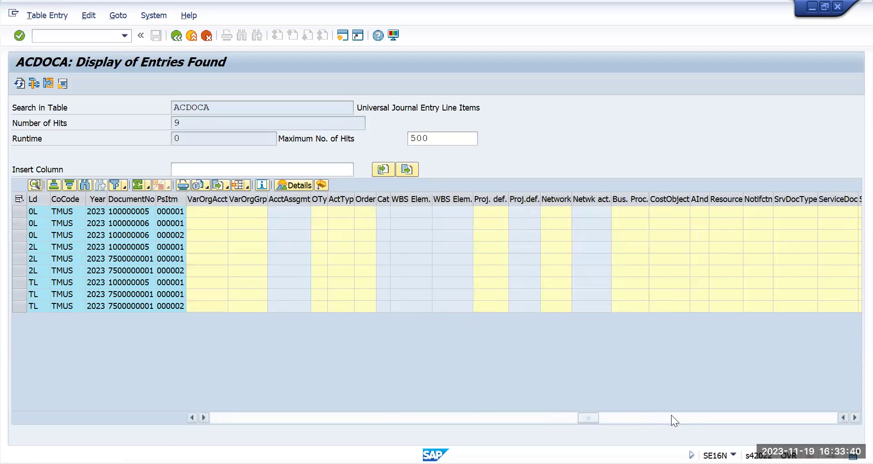
{"action": "left_click", "coordinate": [687, 415]}
{"action": "left_click", "coordinate": [704, 414]}
{"action": "left_click", "coordinate": [716, 417]}
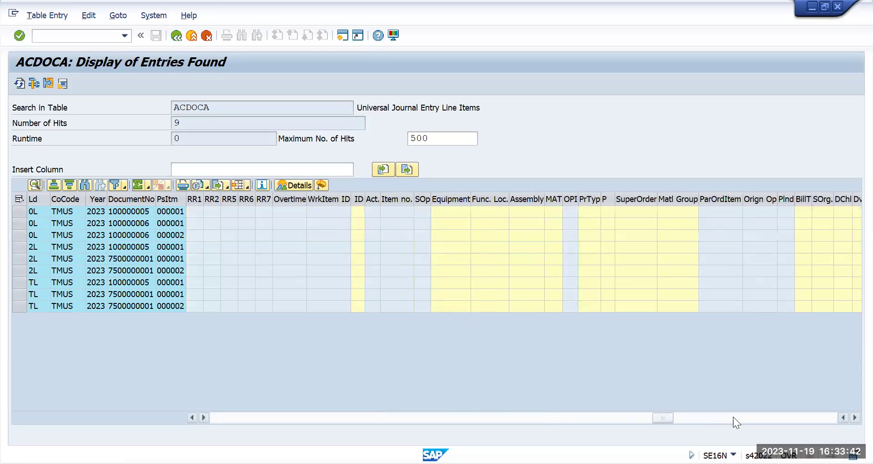
{"action": "left_click", "coordinate": [741, 417]}
Step: Page through the budget columns to the last column, then drag back to the first columns
{"action": "left_click", "coordinate": [752, 418]}
{"action": "left_click", "coordinate": [768, 418]}
{"action": "left_click", "coordinate": [784, 417]}
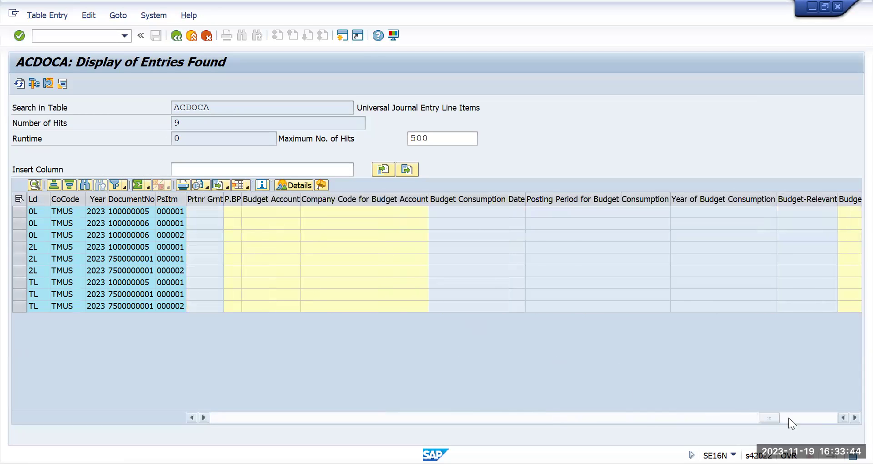
{"action": "left_click", "coordinate": [802, 418]}
{"action": "left_click", "coordinate": [811, 418]}
{"action": "left_click", "coordinate": [817, 417]}
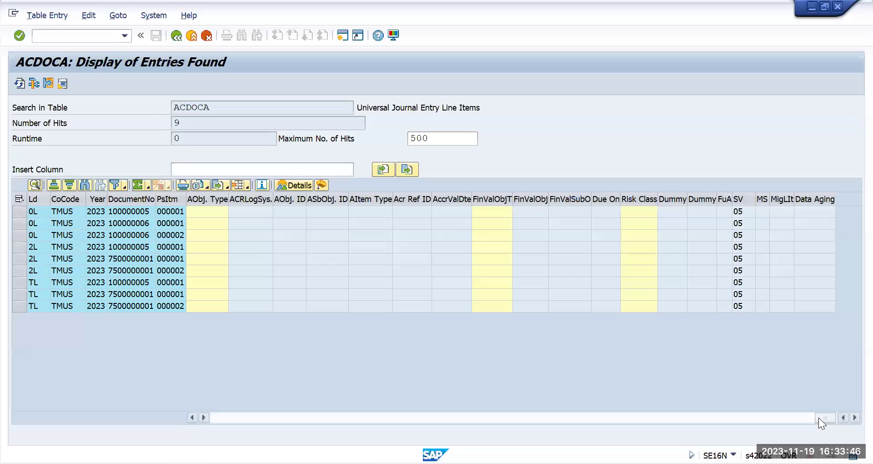
{"action": "left_click_drag", "start_coordinate": [817, 417], "coordinate": [132, 349]}
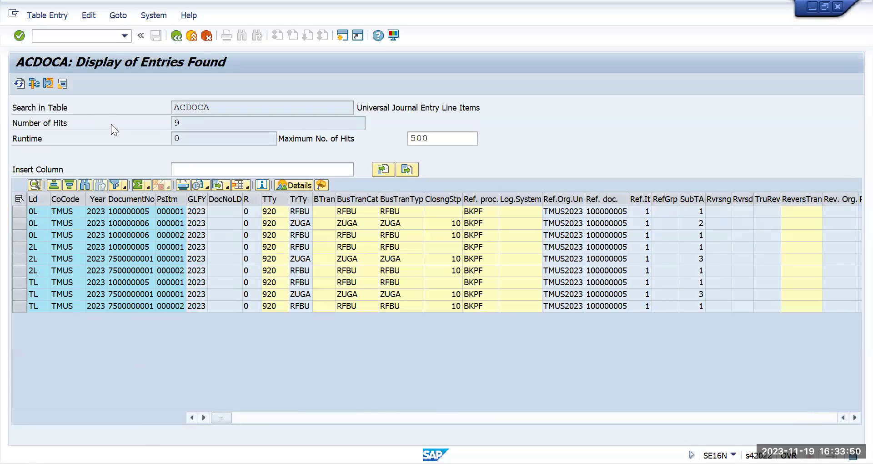